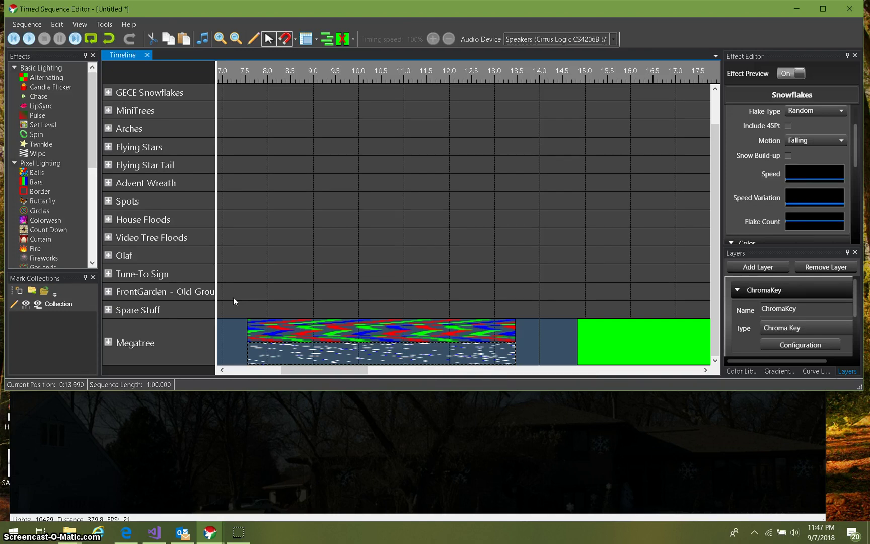
# - Select the 5.93-second Pinwheel effect on the Megatree row to preview its spinning red, green and blue arms
pyautogui.click(375, 331)
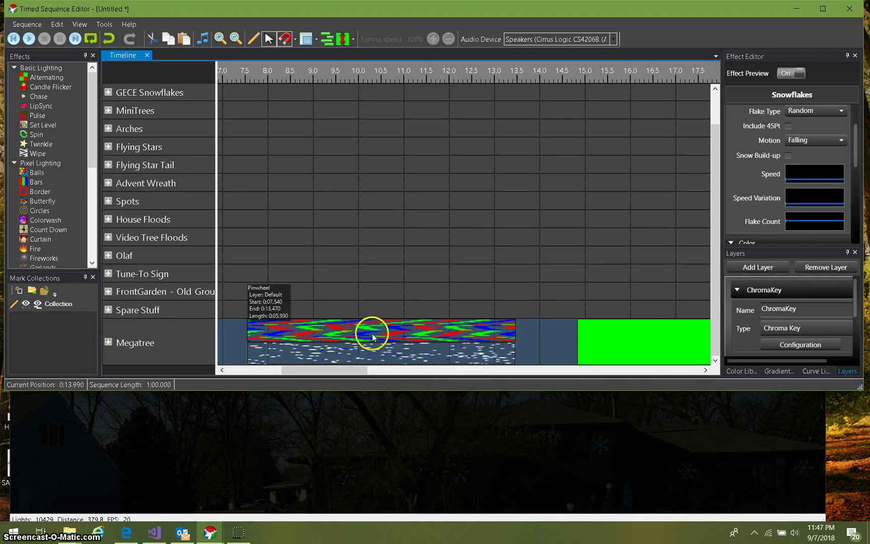
pyautogui.click(370, 335)
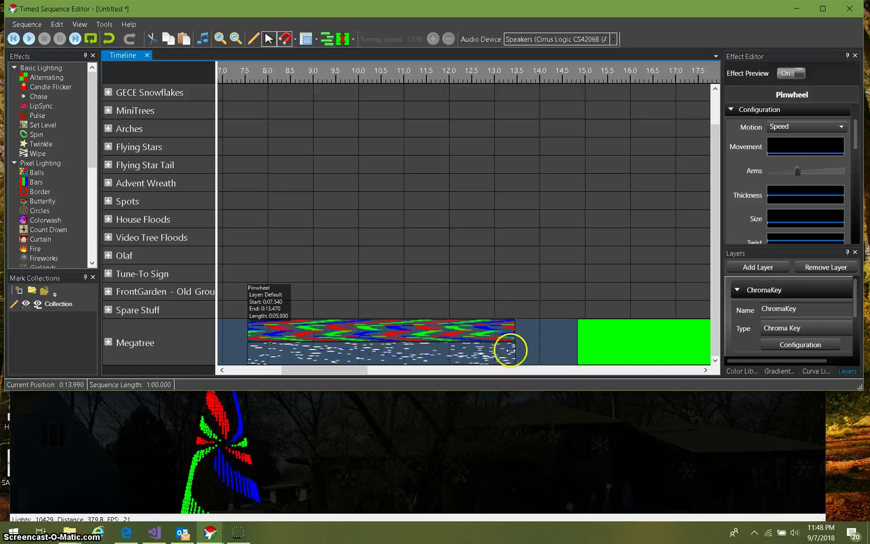
# - Select the Megatree Snowflakes effect, keeping its ChromaKey layer type as Chroma Key
pyautogui.click(445, 357)
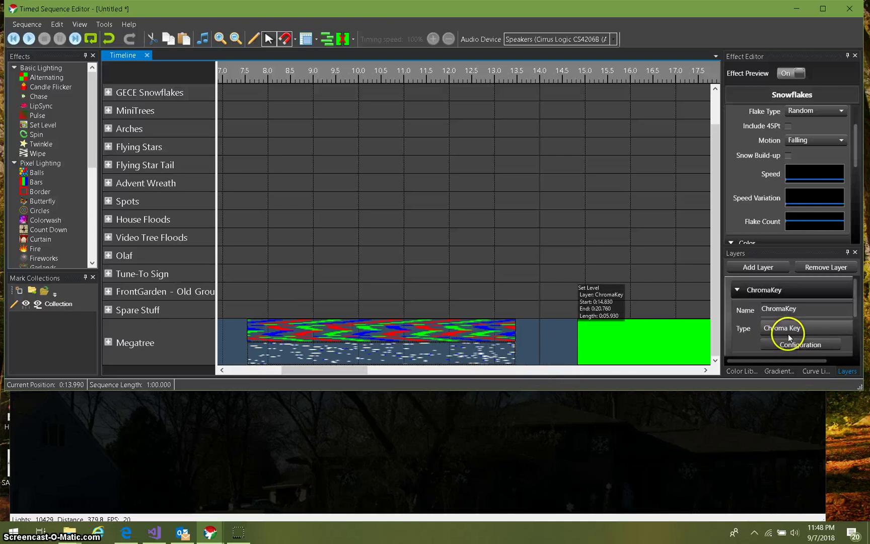
pyautogui.click(782, 309)
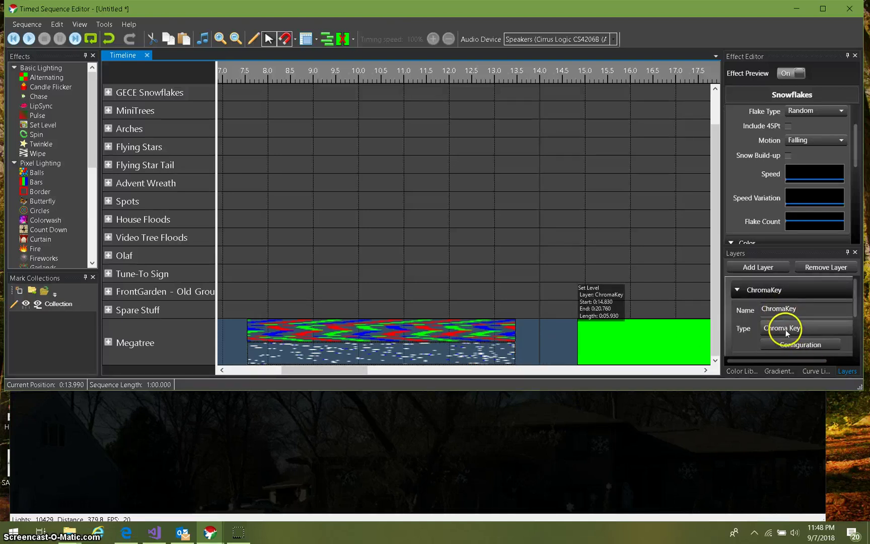
pyautogui.click(785, 328)
pyautogui.click(774, 342)
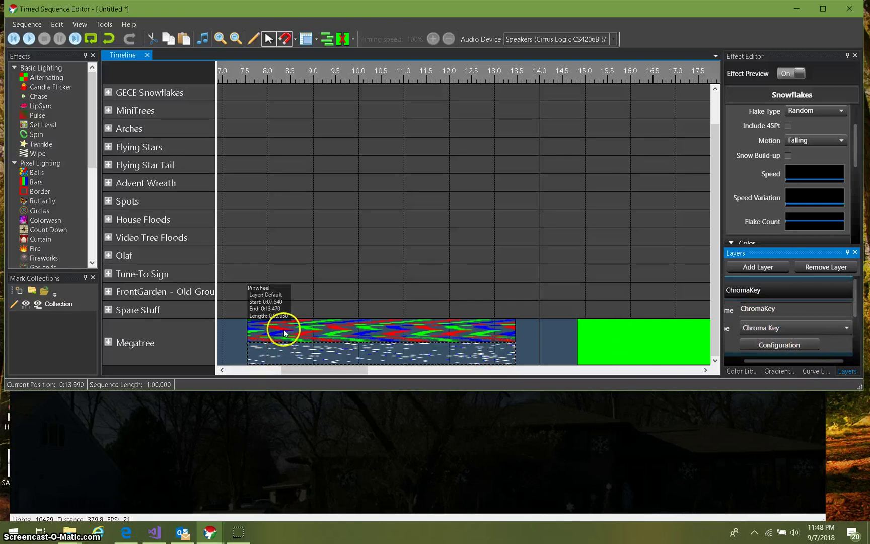
pyautogui.click(304, 332)
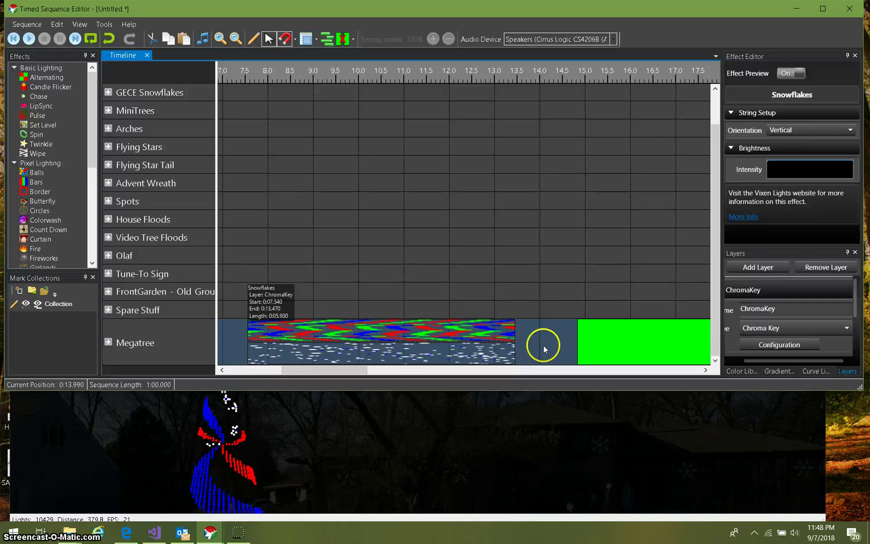
# - Set the ChromaKey layer's key colour to pure green (00FF00) in its configuration
pyautogui.click(767, 346)
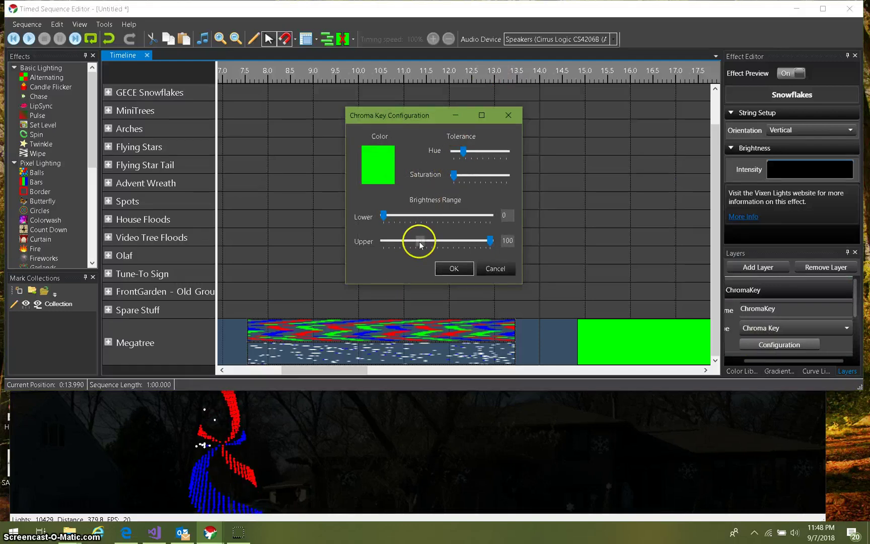
pyautogui.click(381, 160)
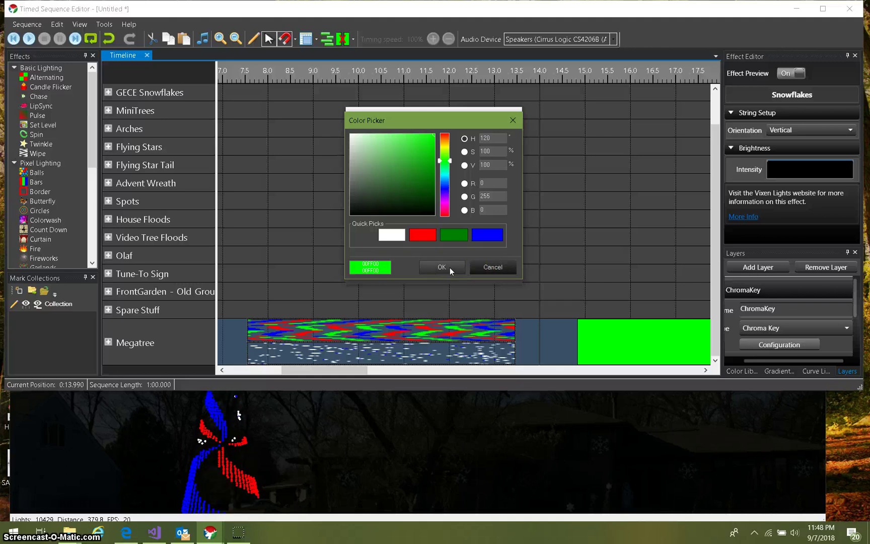
pyautogui.click(449, 267)
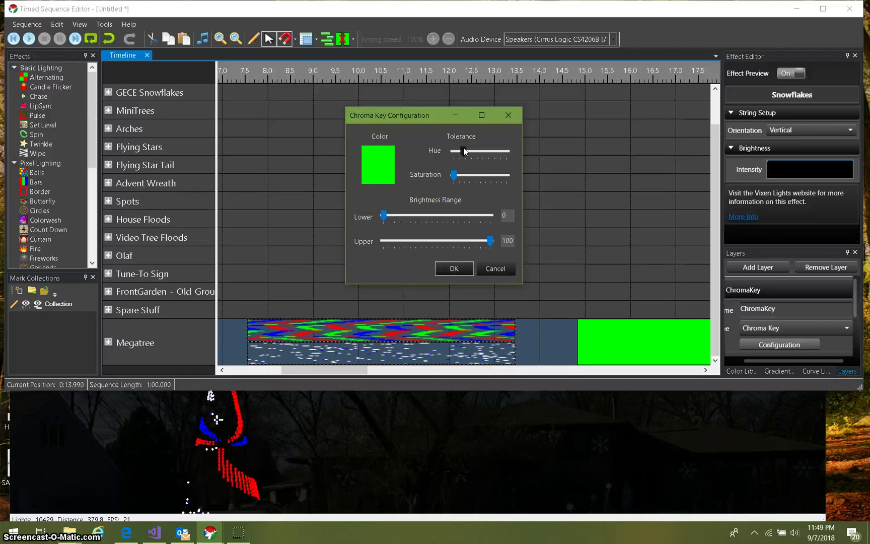
# - Drop hue and saturation tolerances near minimum, set brightness range 99–100, and apply the Chroma Key settings
pyautogui.moveTo(466, 149); pyautogui.dragTo(454, 152)
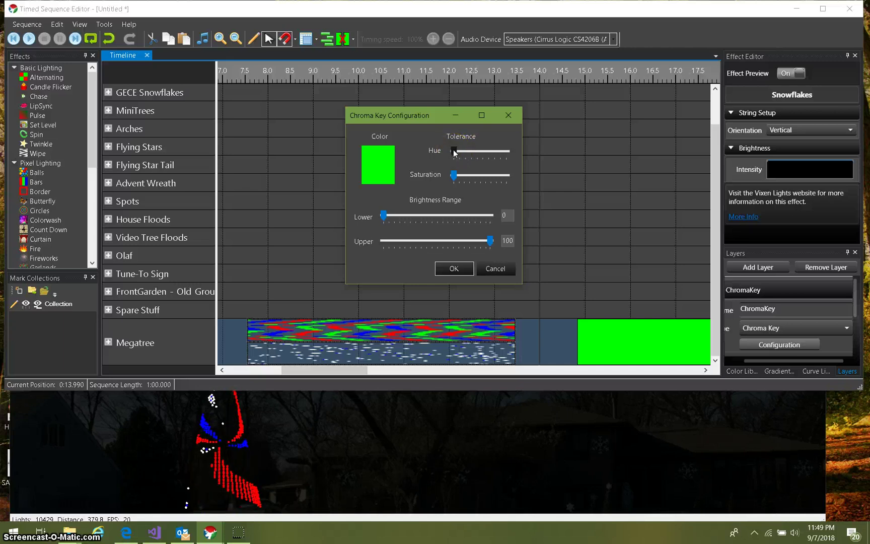
pyautogui.moveTo(456, 151); pyautogui.dragTo(459, 150)
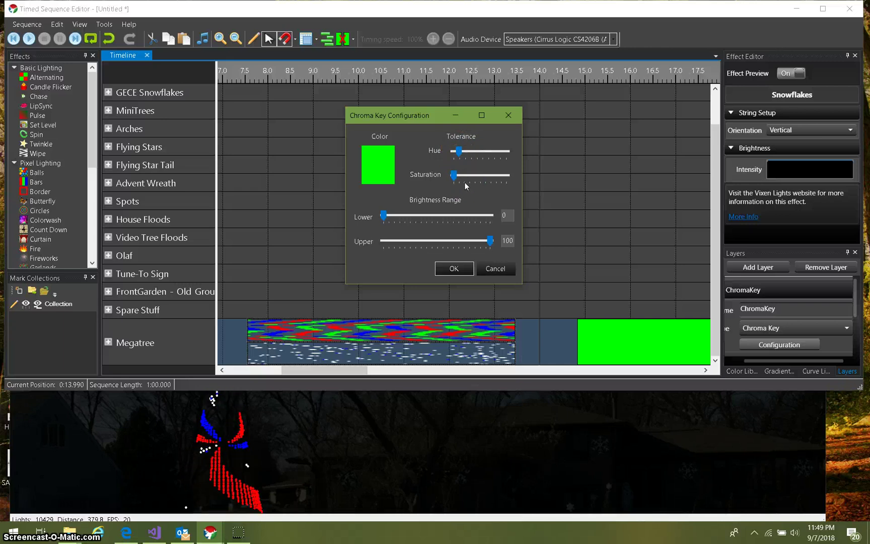
pyautogui.moveTo(461, 175); pyautogui.dragTo(451, 175)
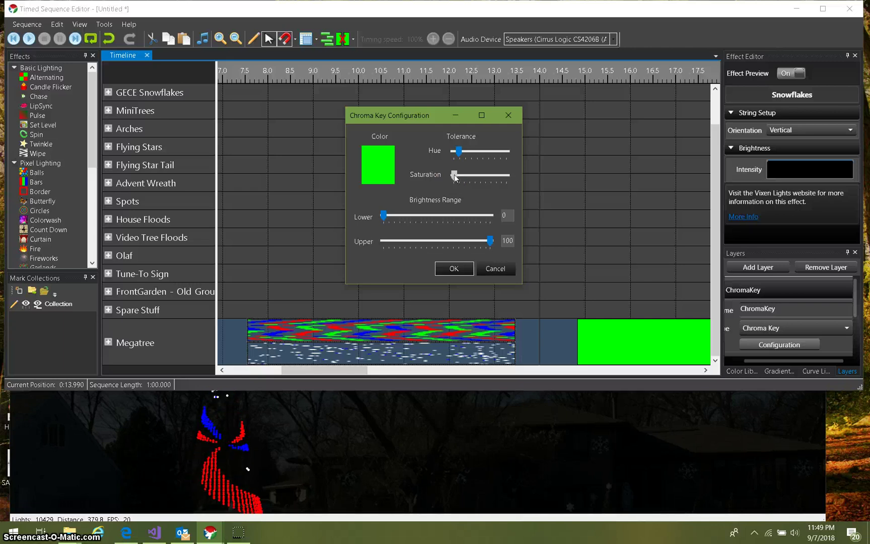
pyautogui.moveTo(457, 172); pyautogui.dragTo(443, 179)
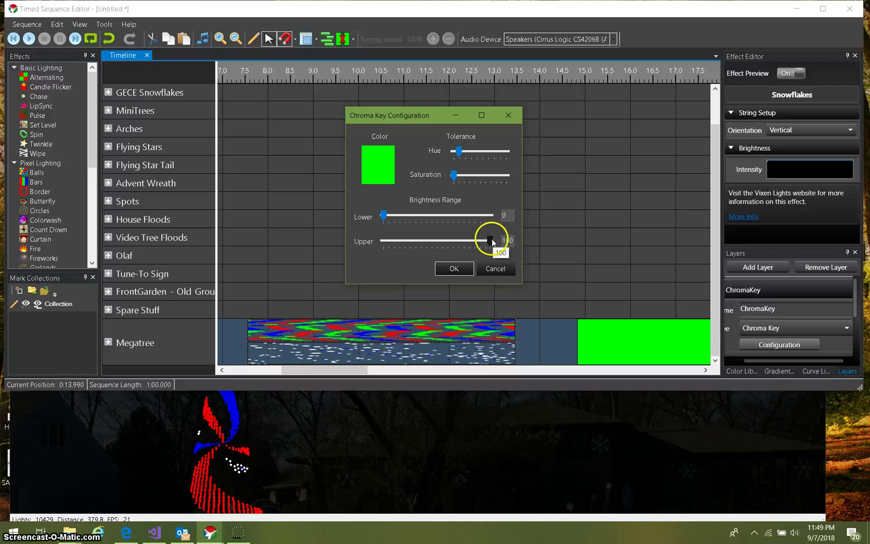
pyautogui.moveTo(493, 242)
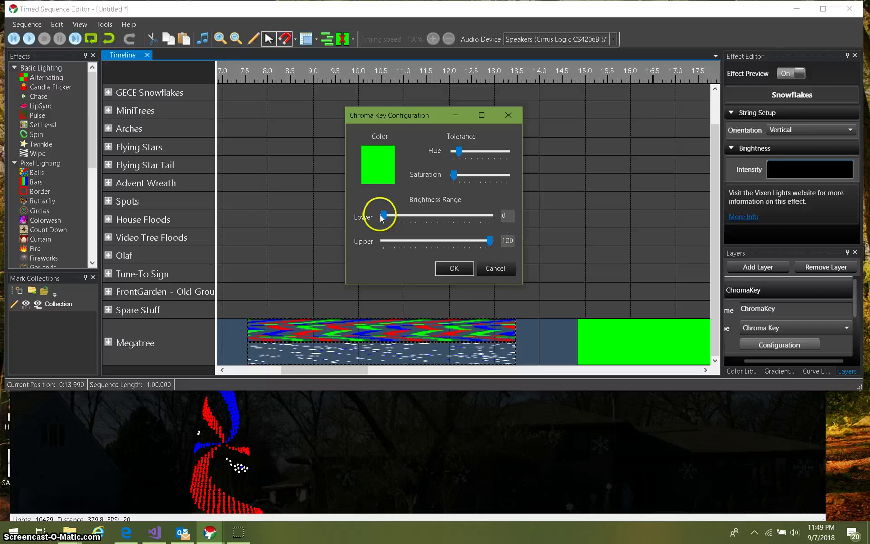
pyautogui.moveTo(490, 243)
pyautogui.mouseDown()
pyautogui.moveTo(481, 242)
pyautogui.moveTo(505, 242)
pyautogui.moveTo(476, 241)
pyautogui.moveTo(499, 243)
pyautogui.mouseUp()
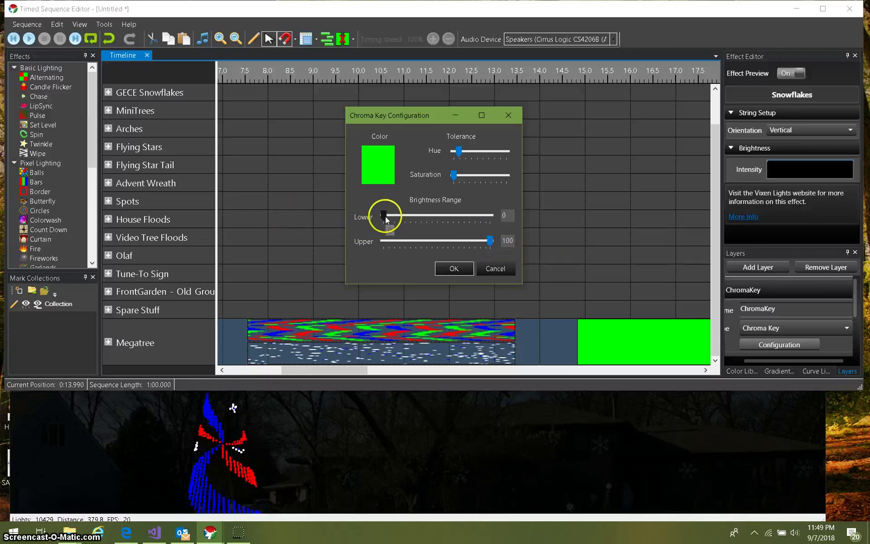
pyautogui.moveTo(385, 216); pyautogui.dragTo(493, 214)
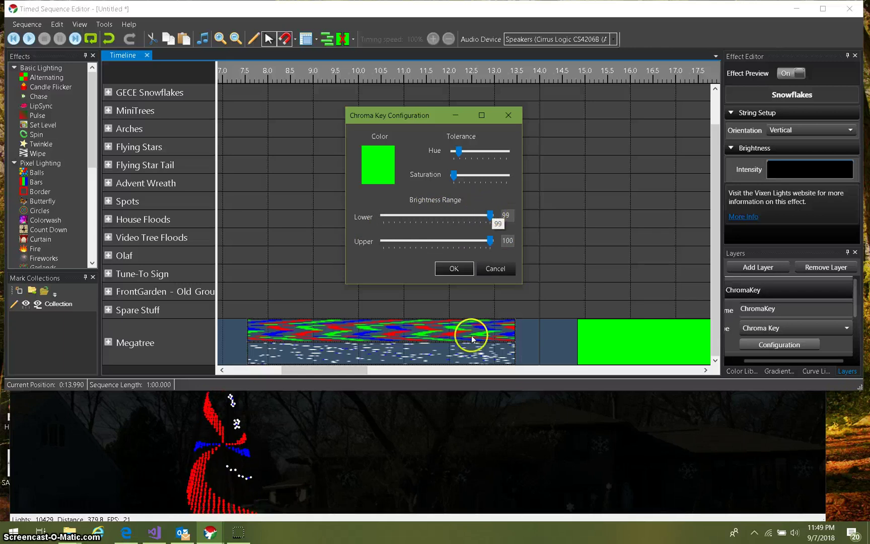
pyautogui.click(462, 266)
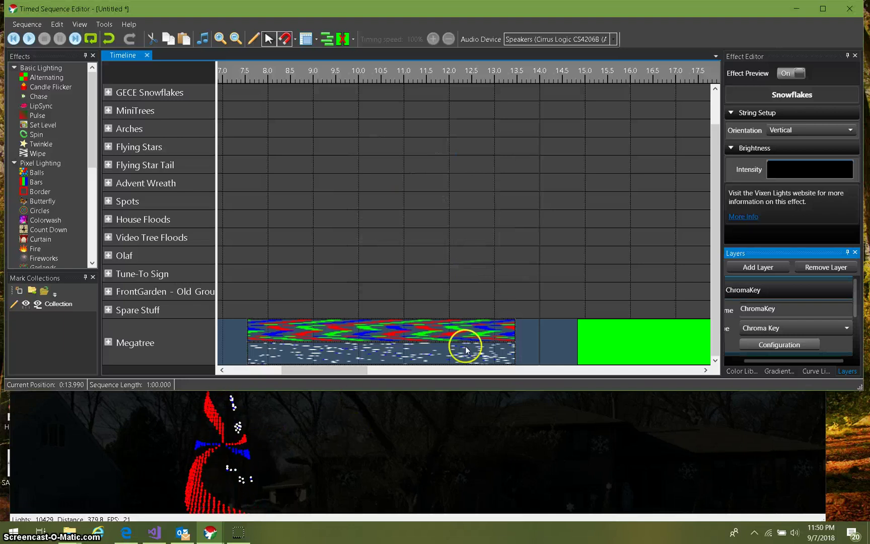
# - Slide the green Set Level effect to 7.5–13.5 s, under the Pinwheel and Snowflakes
pyautogui.moveTo(427, 326)
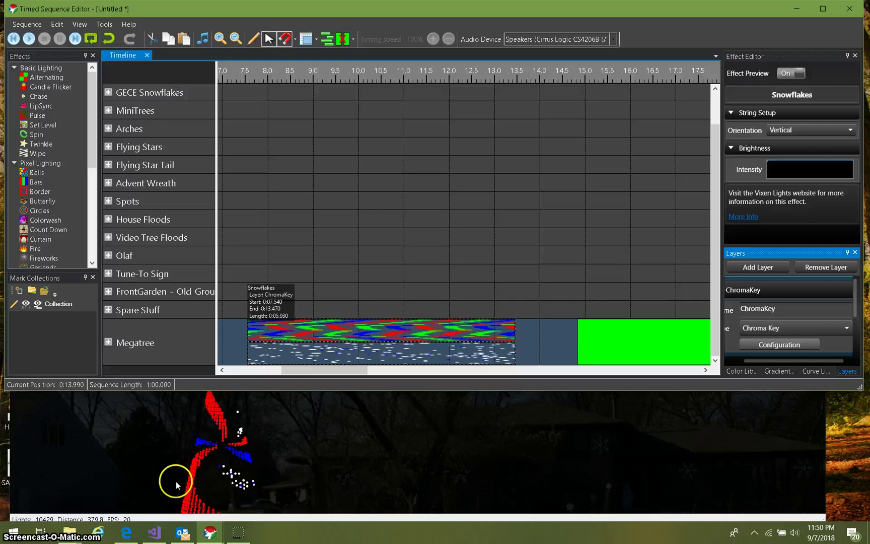
pyautogui.moveTo(674, 340)
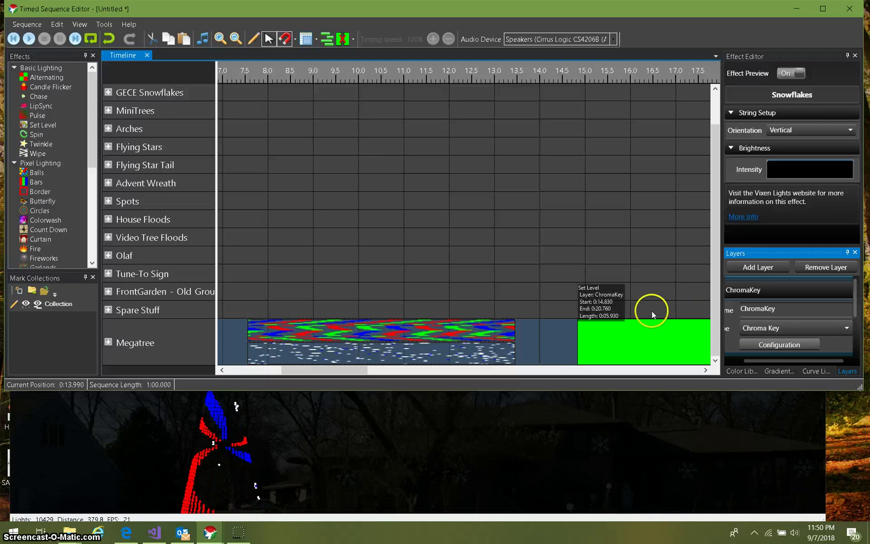
pyautogui.moveTo(630, 336); pyautogui.dragTo(582, 339)
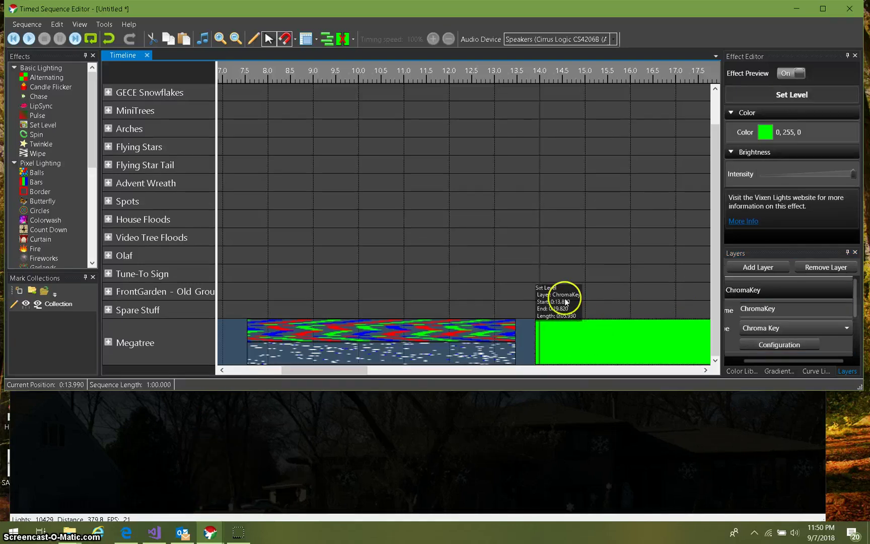
pyautogui.rightClick(588, 328)
pyautogui.moveTo(628, 345)
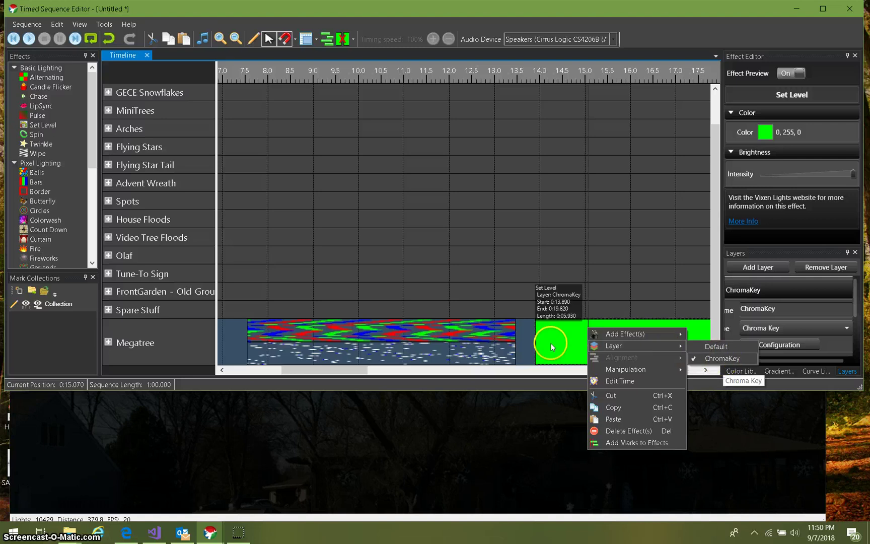
pyautogui.click(474, 358)
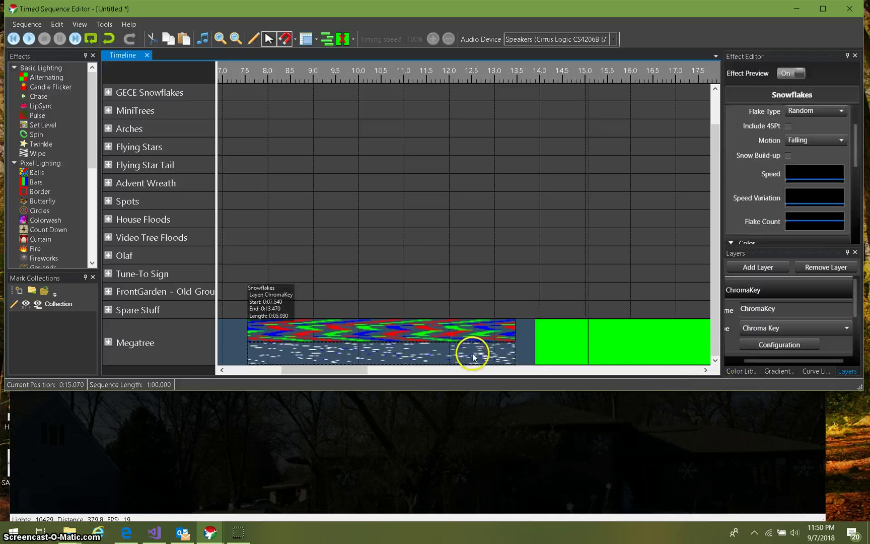
pyautogui.rightClick(482, 356)
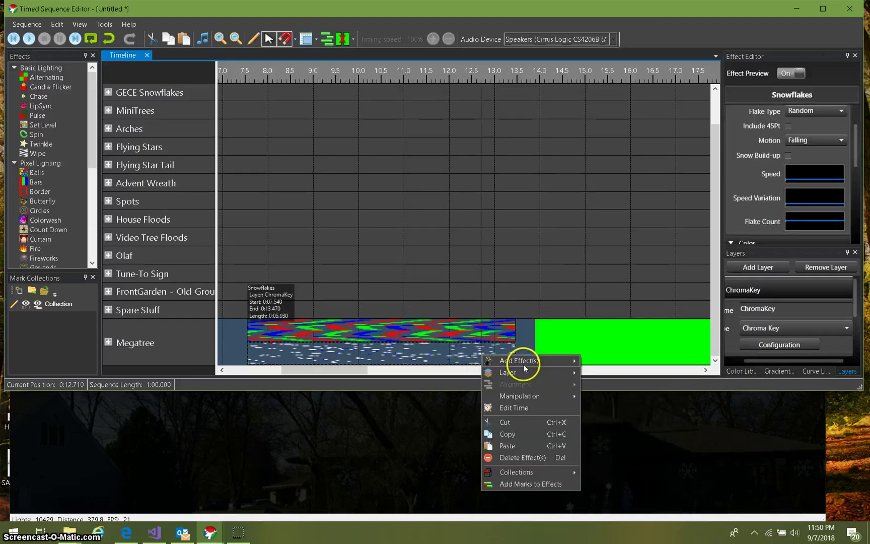
pyautogui.moveTo(529, 370)
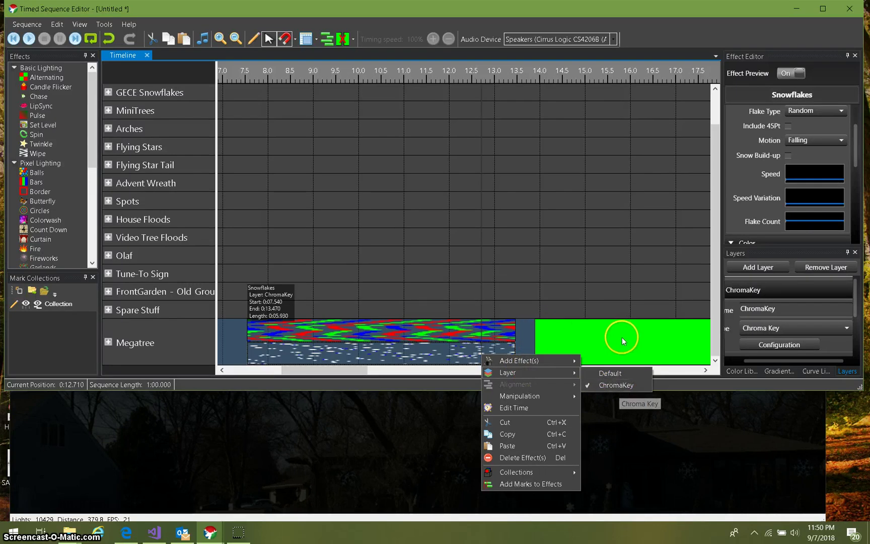
pyautogui.moveTo(622, 338); pyautogui.dragTo(247, 350)
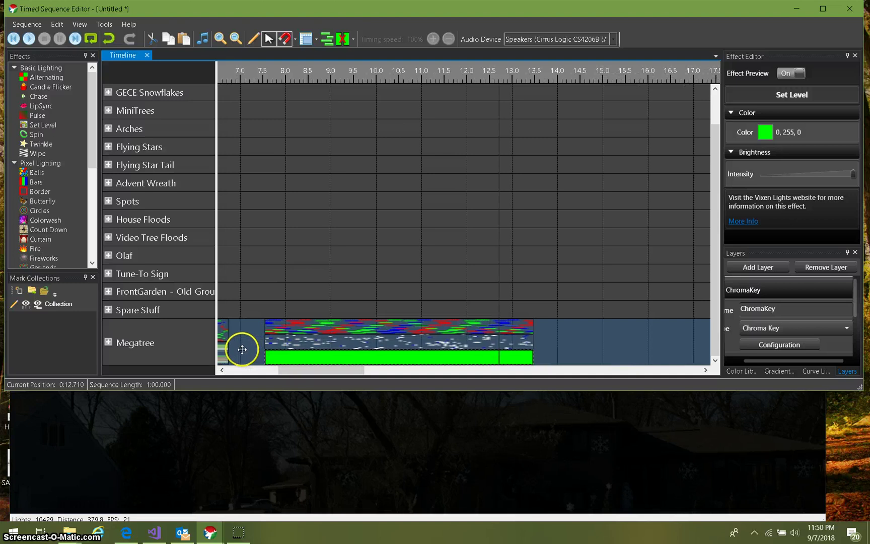
# - Change the Set Level colour to darker green 0, 113, 0 and preview the pinwheel with it
pyautogui.click(261, 308)
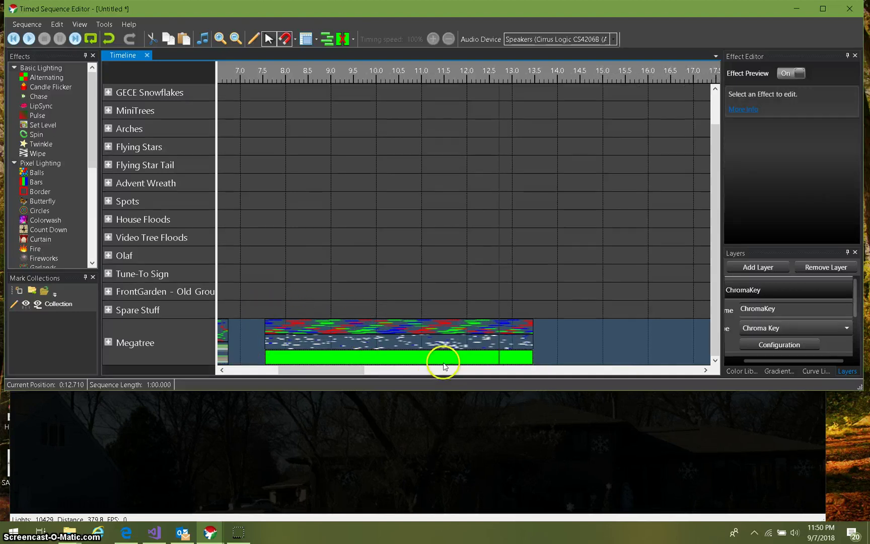
pyautogui.click(443, 361)
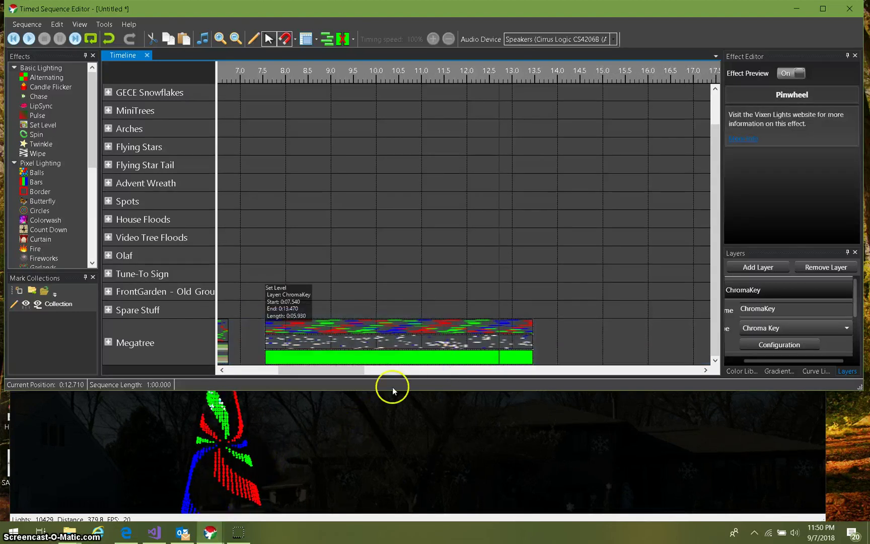
pyautogui.click(415, 358)
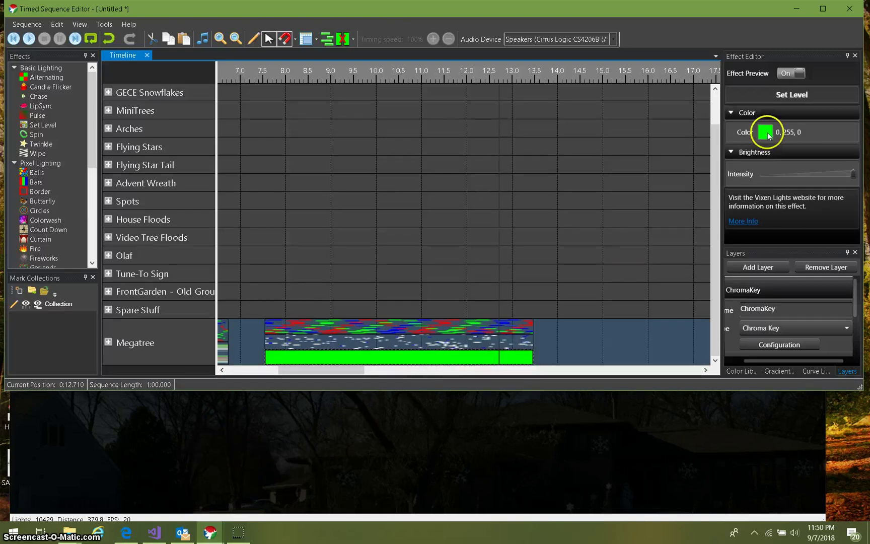
pyautogui.click(765, 132)
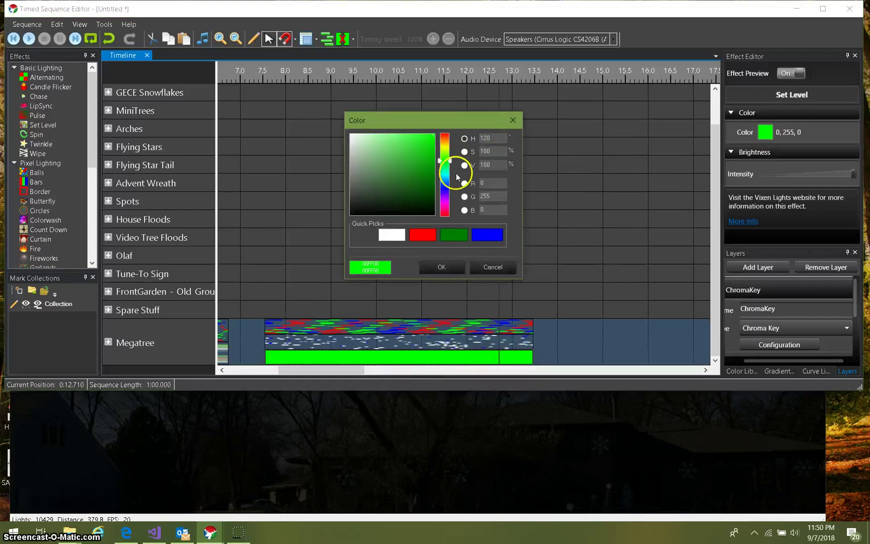
pyautogui.moveTo(422, 141); pyautogui.dragTo(440, 174)
pyautogui.click(455, 267)
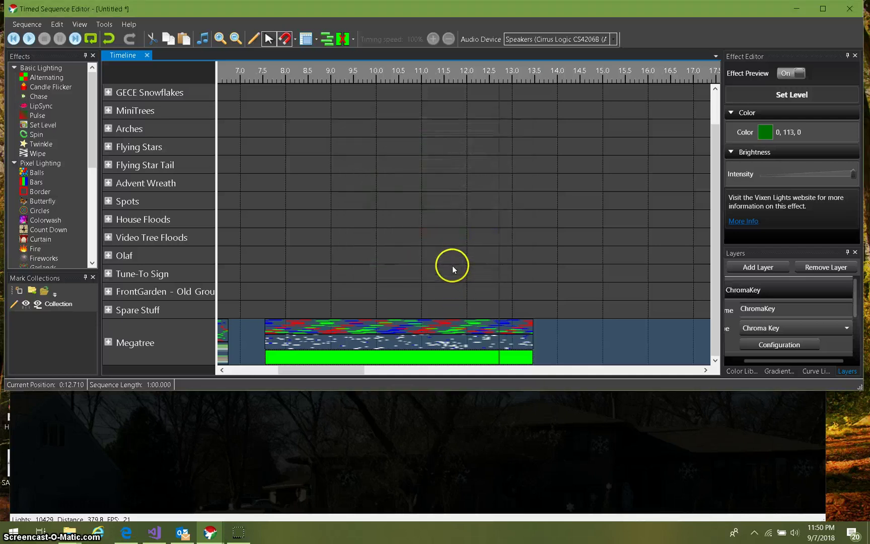
pyautogui.click(242, 301)
pyautogui.click(402, 343)
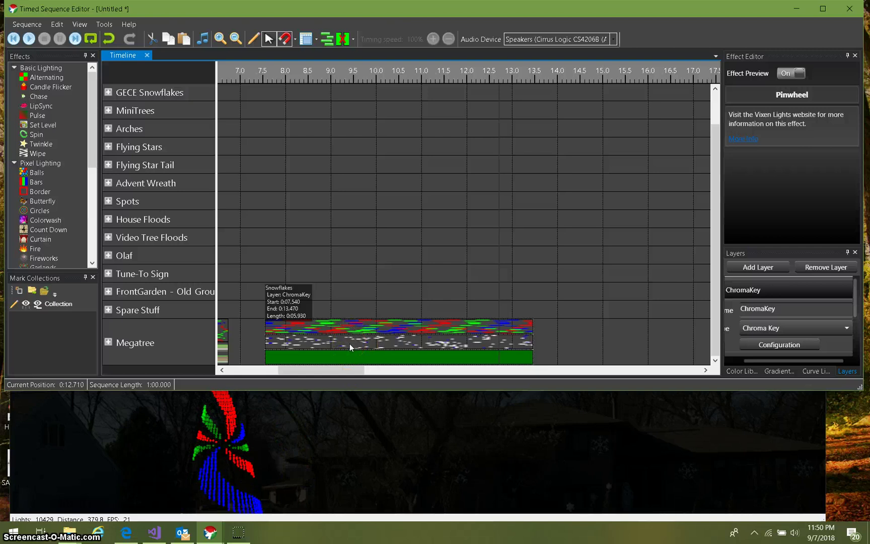
pyautogui.click(284, 347)
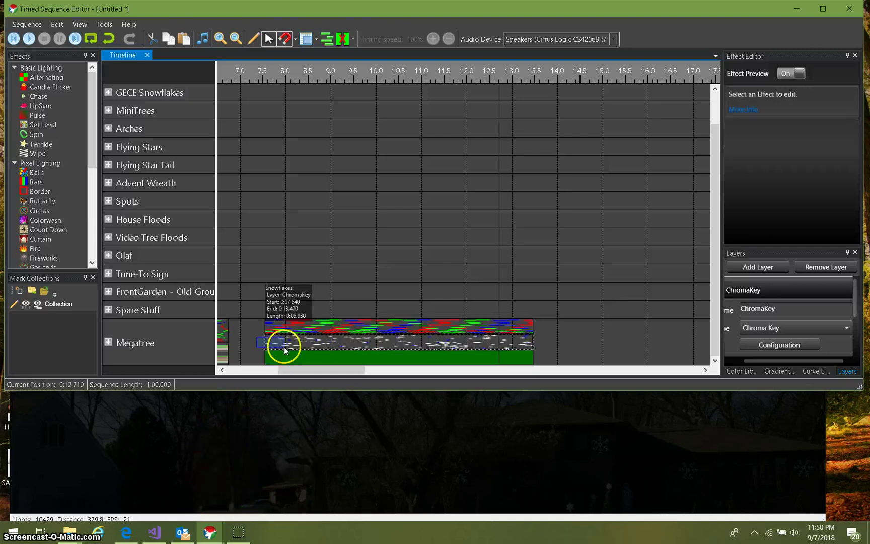
pyautogui.moveTo(326, 360); pyautogui.dragTo(583, 349)
pyautogui.rightClick(597, 328)
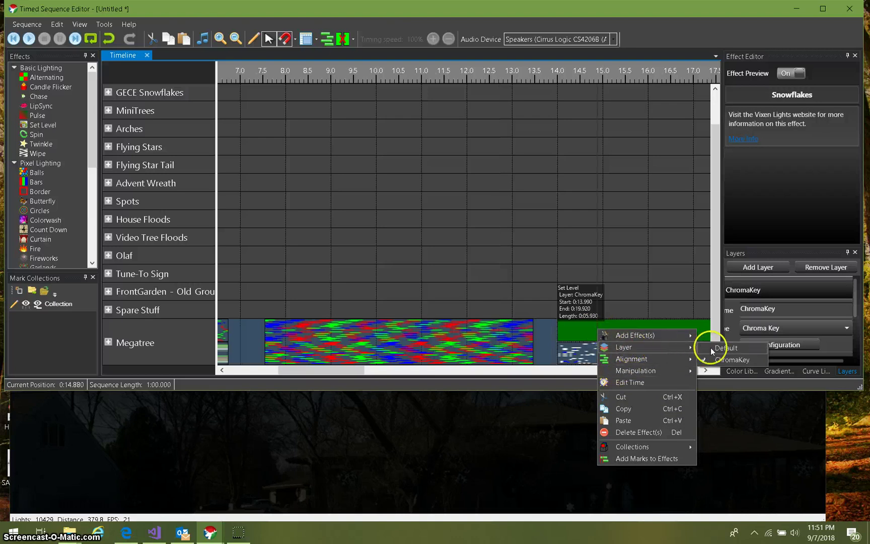
pyautogui.click(725, 347)
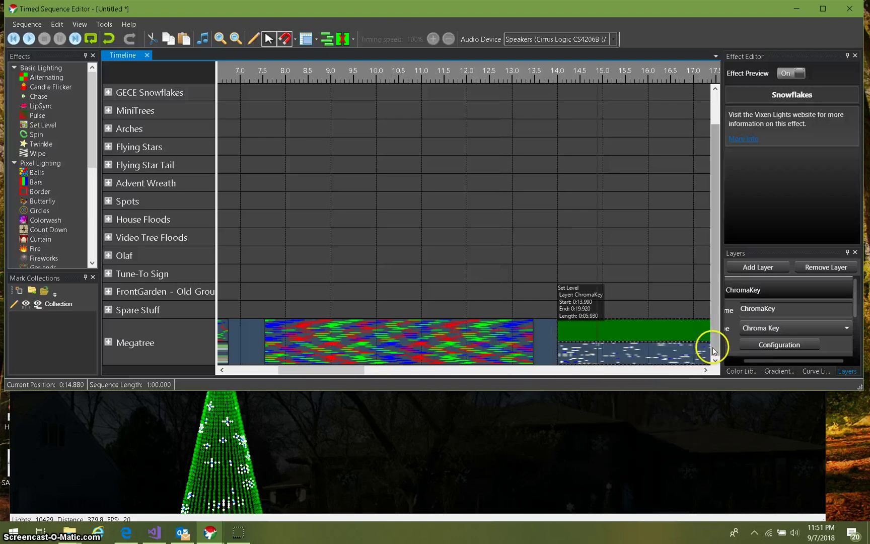
pyautogui.click(635, 323)
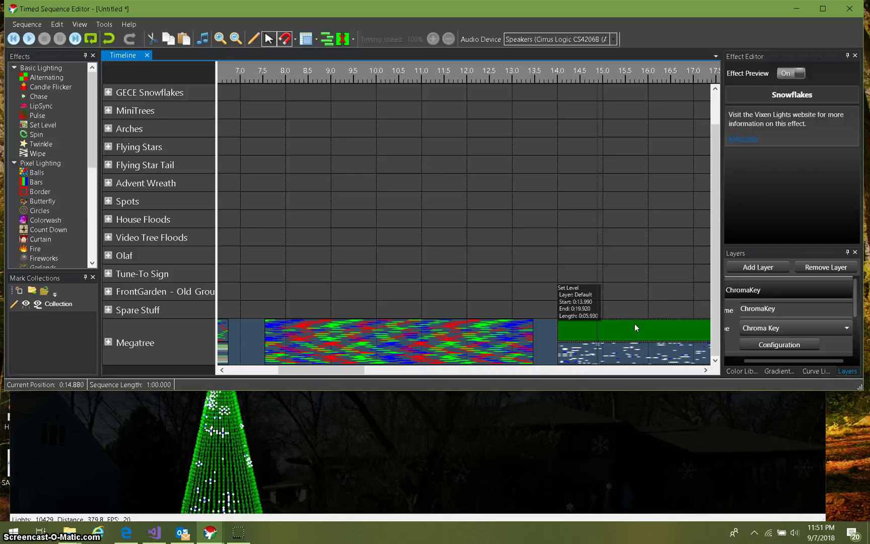
pyautogui.click(609, 319)
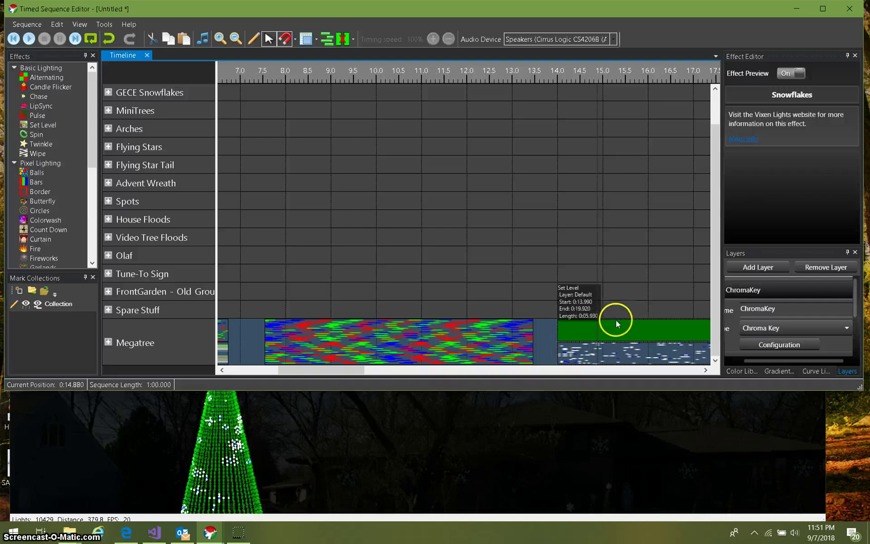
pyautogui.rightClick(574, 326)
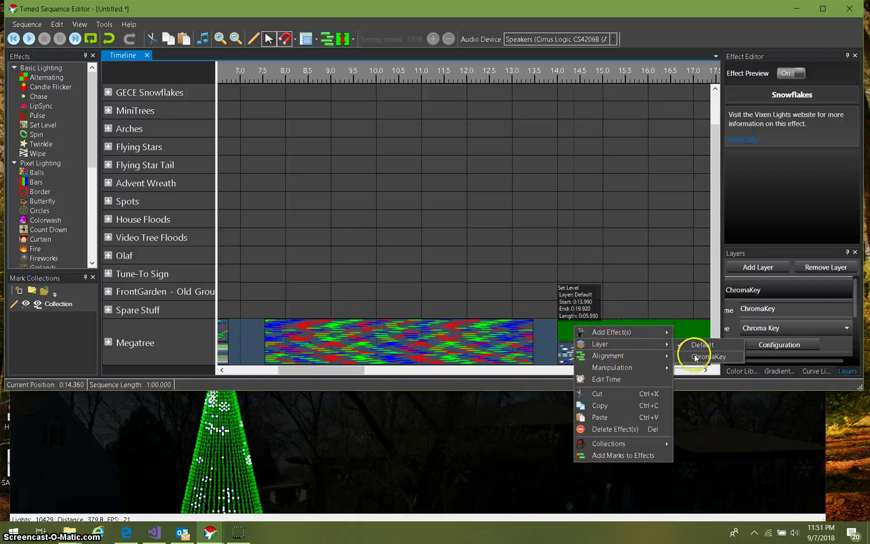
pyautogui.click(699, 357)
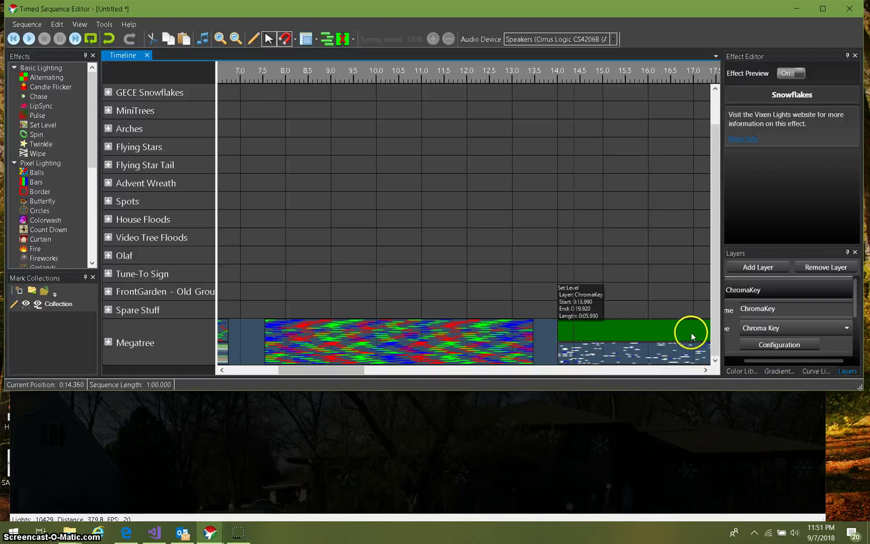
pyautogui.moveTo(686, 333); pyautogui.dragTo(392, 351)
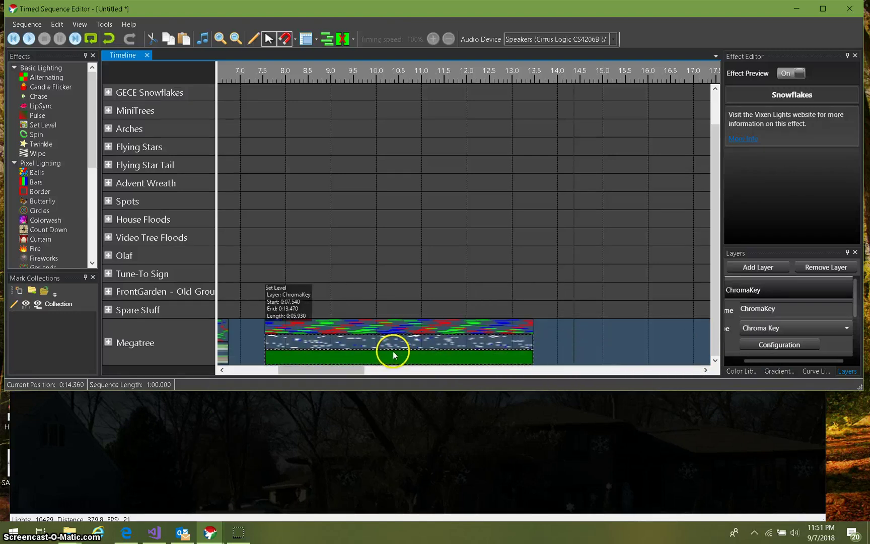
pyautogui.click(346, 346)
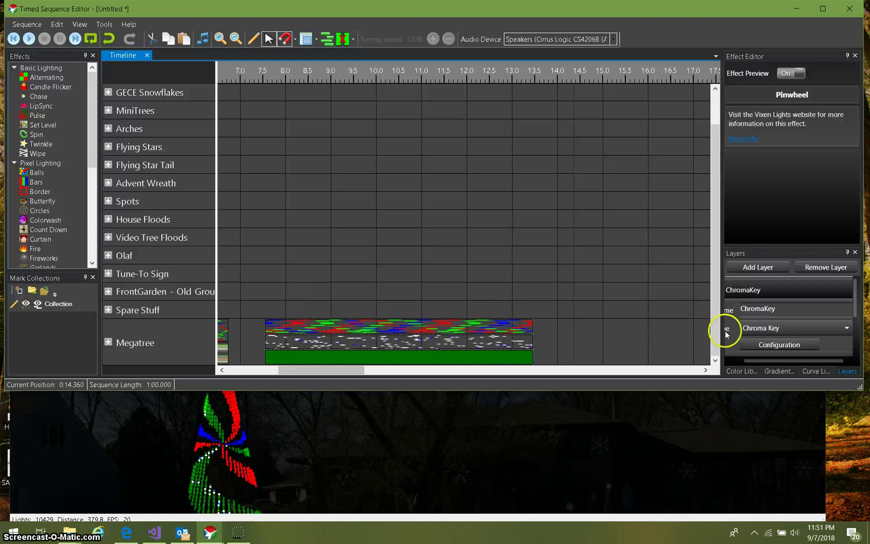
# - Change the ChromaKey key colour to Blue and apply the Chroma Key configuration
pyautogui.click(764, 344)
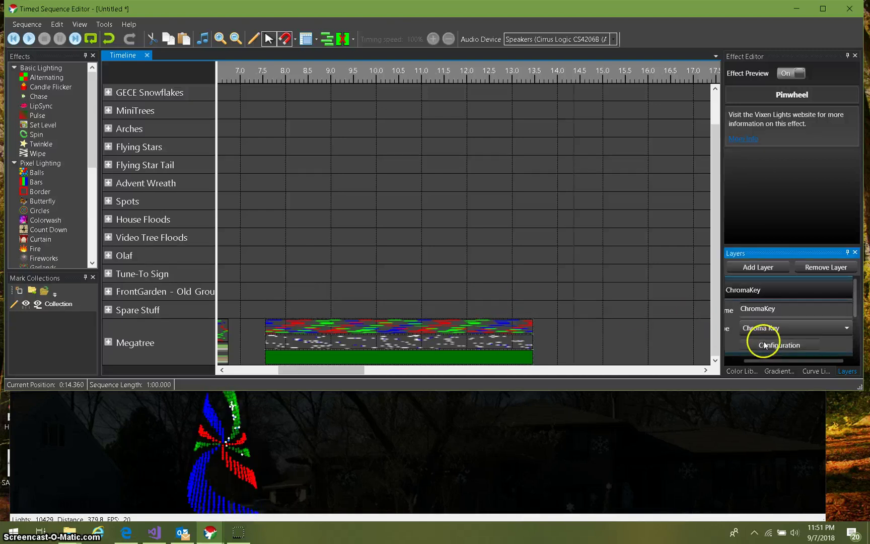
pyautogui.click(373, 167)
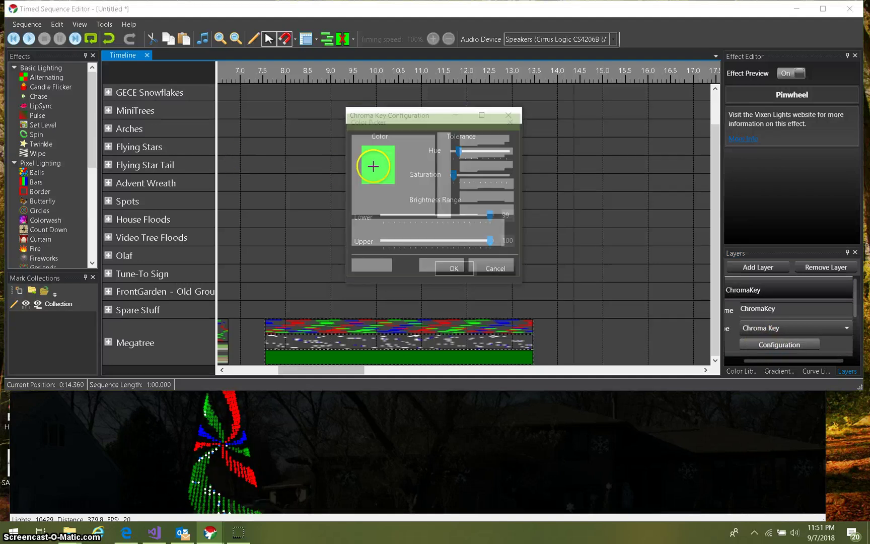
pyautogui.click(487, 235)
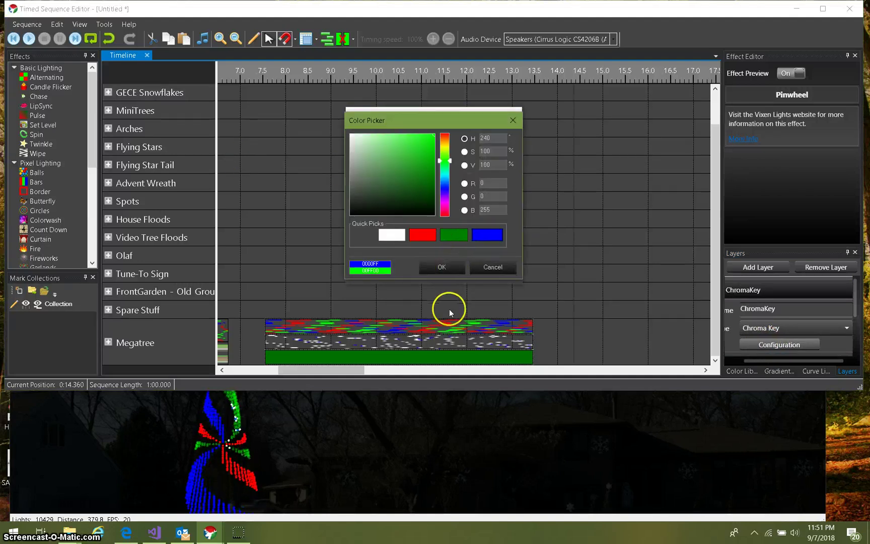
pyautogui.click(450, 267)
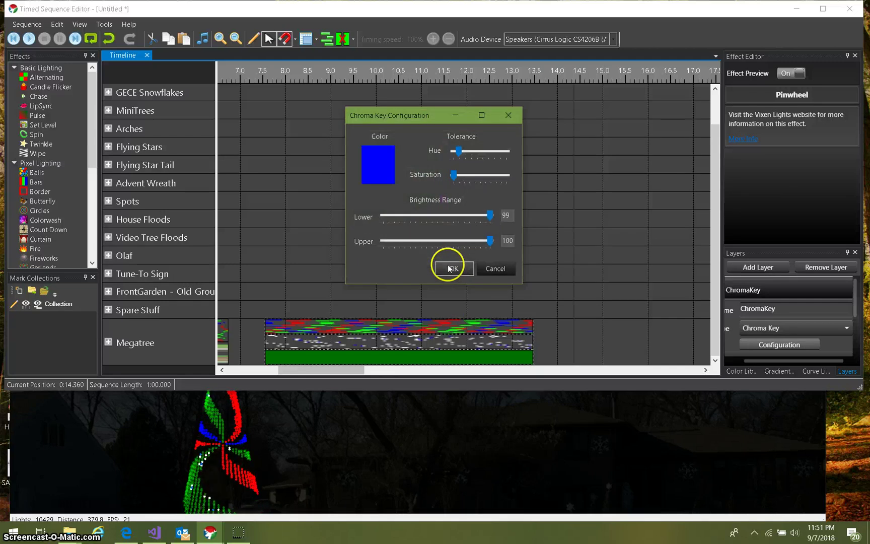
pyautogui.click(450, 268)
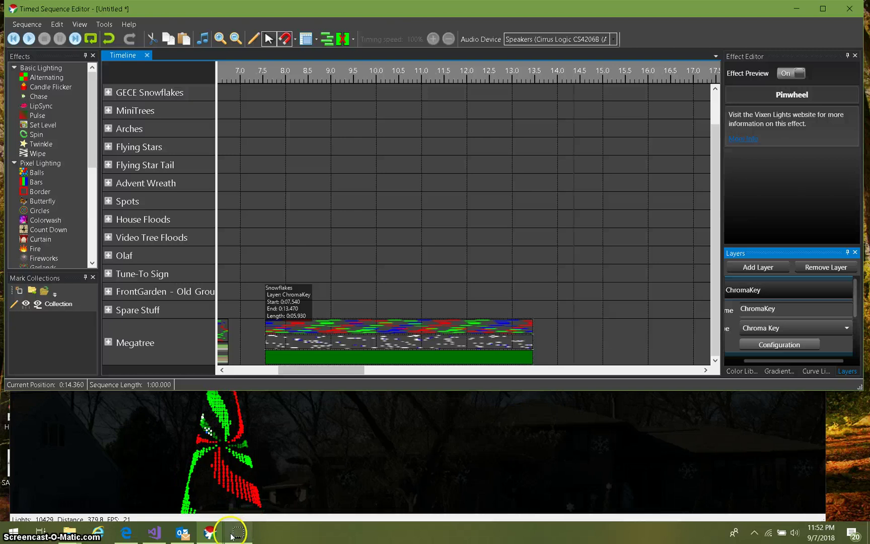
pyautogui.moveTo(206, 539)
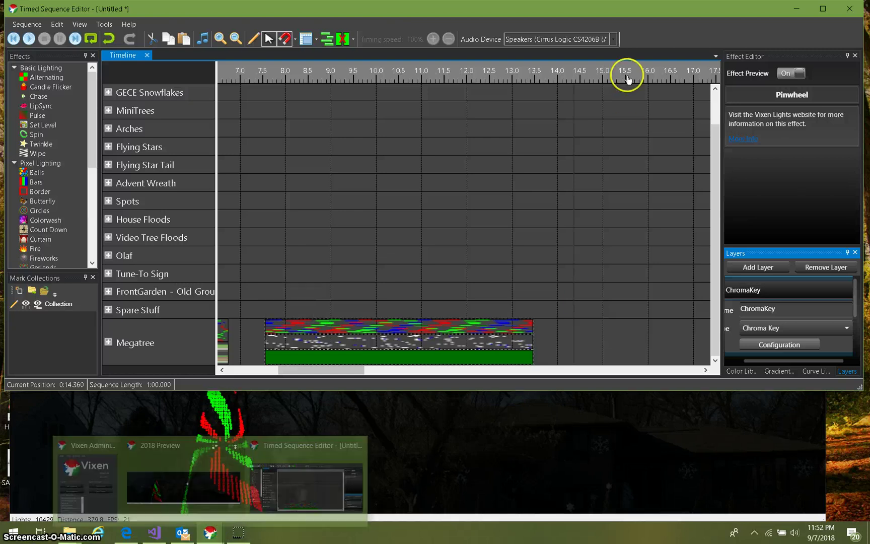